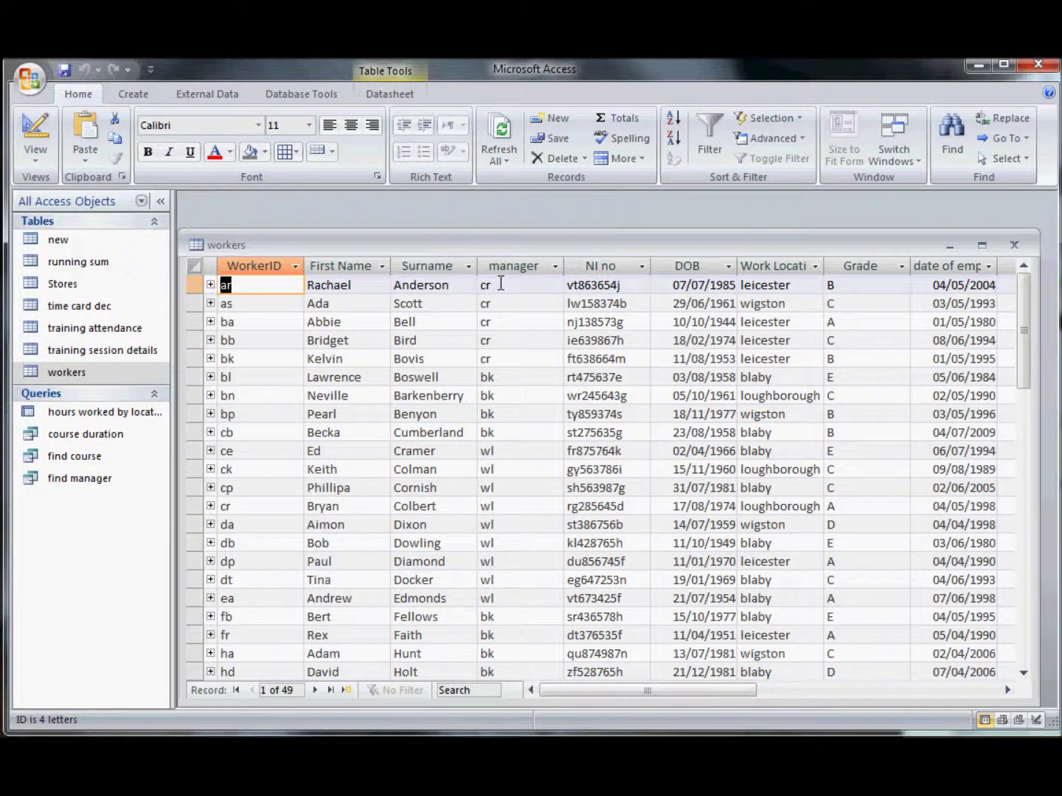
- Close the workers table, open the find manager query in Design view, and join manager in workers to WorkerID in workers_1
left_click(1014, 245)
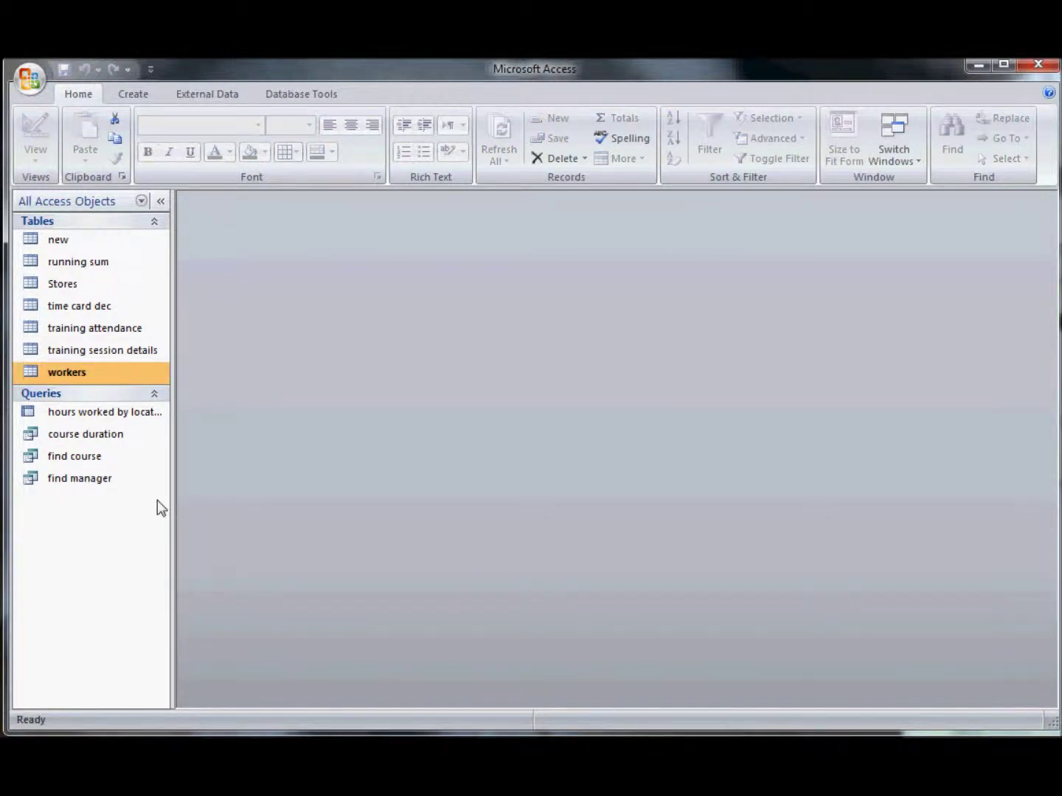
left_click(71, 480)
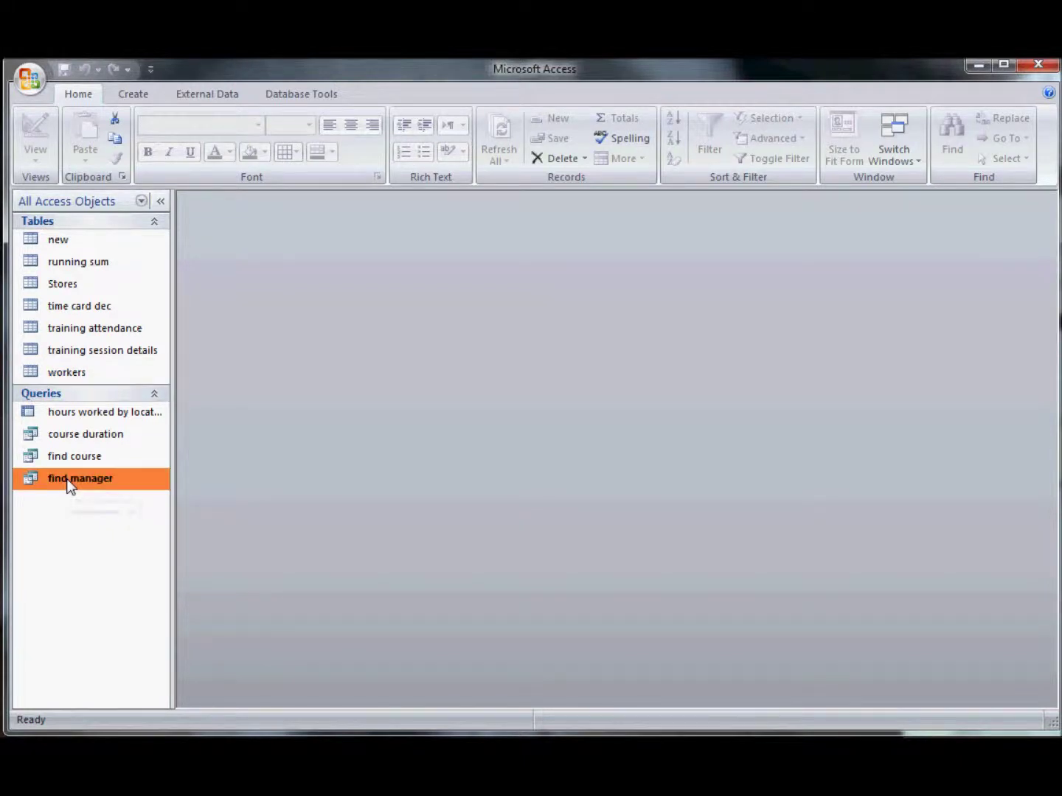
right_click(69, 481)
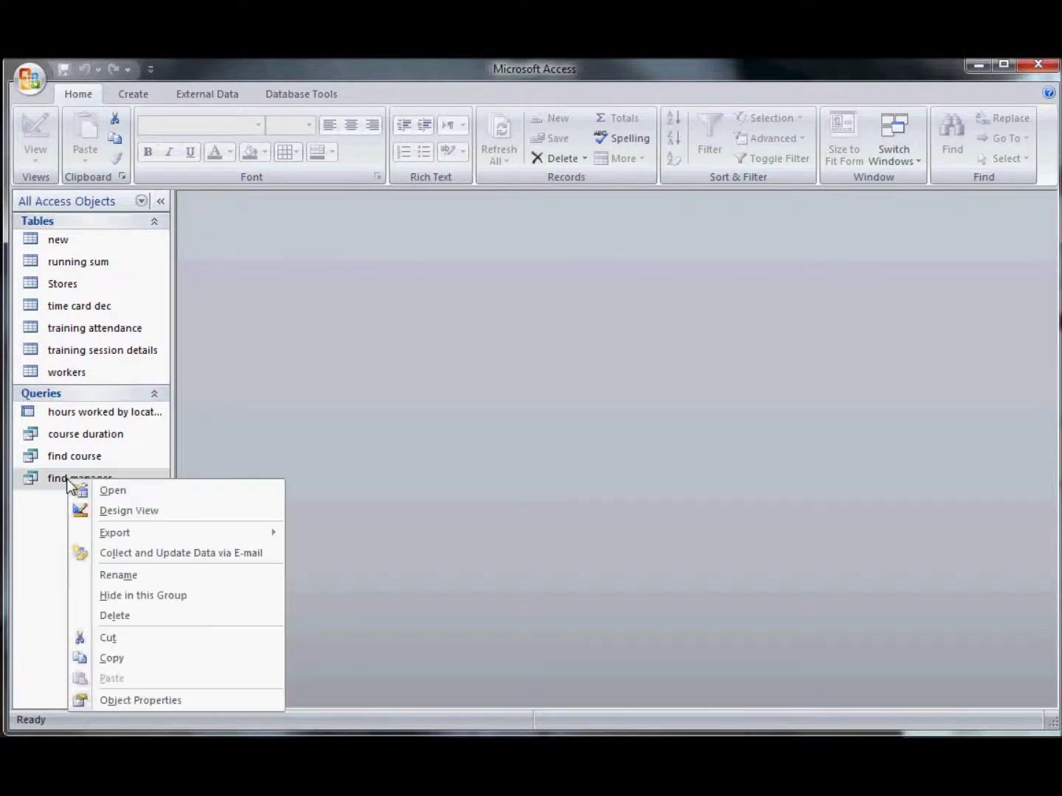
left_click(104, 510)
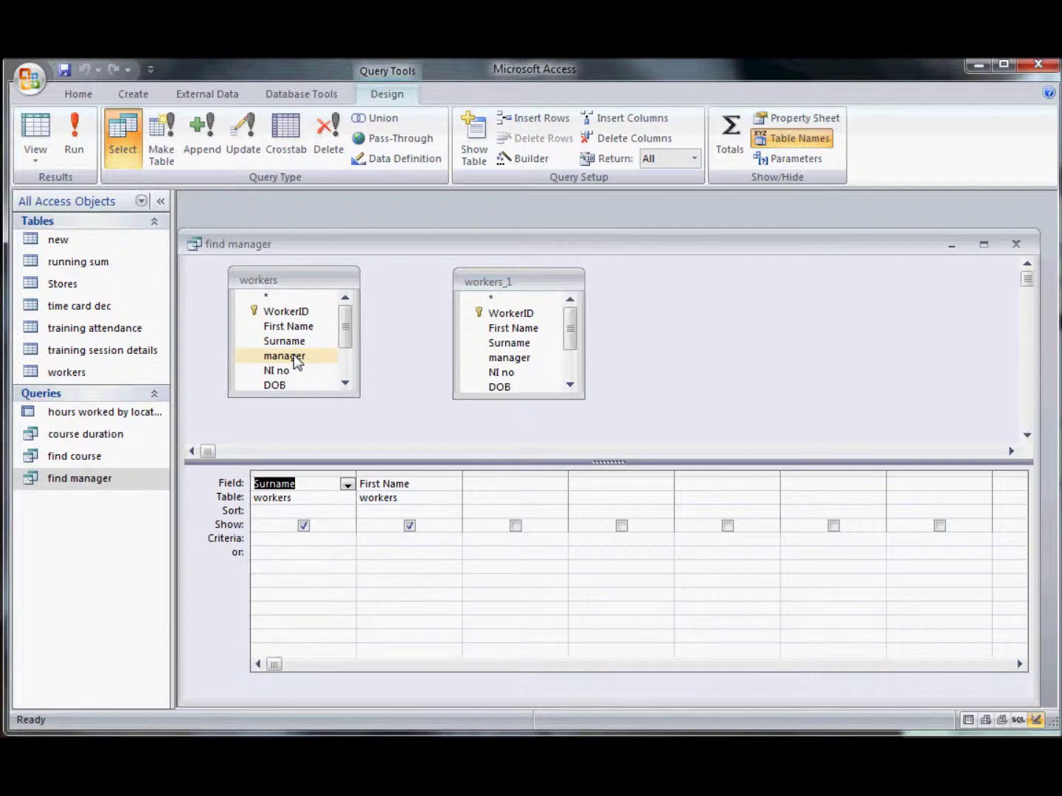
left_click_drag(293, 355, 492, 315)
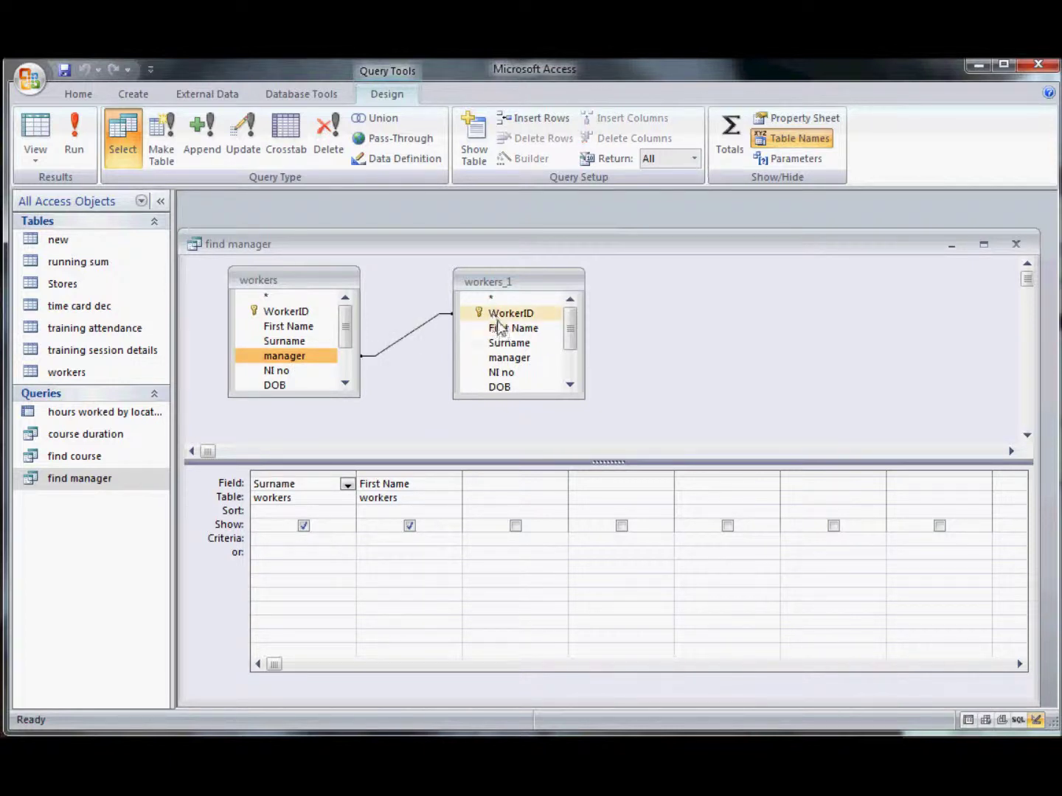
- Add the First Name and Surname fields from workers_1 to the query design
left_click(506, 333)
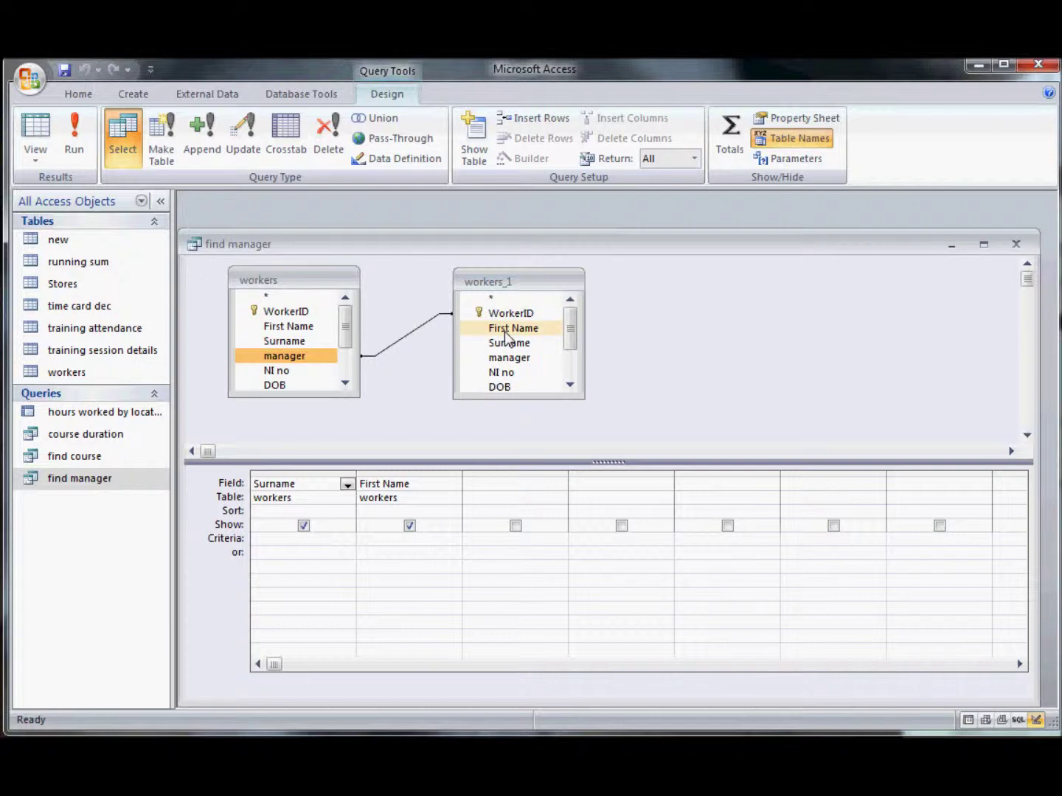
double_click(506, 335)
double_click(507, 346)
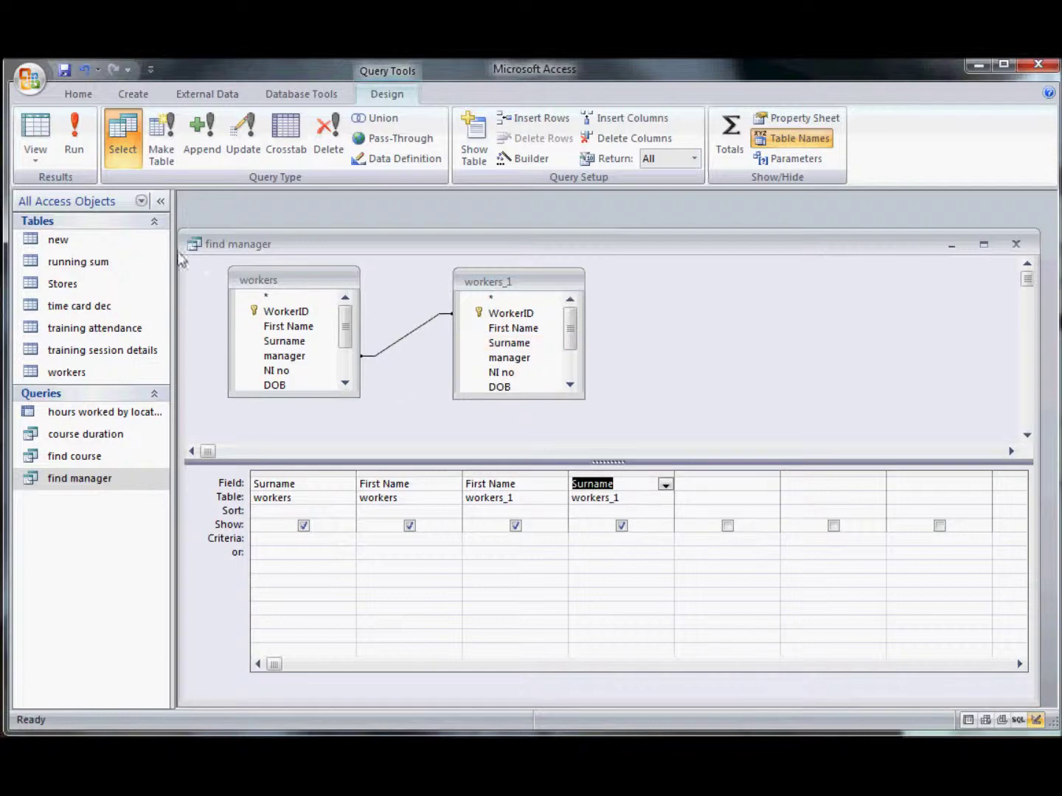
- Show the find manager results and widen the workers_1.First Name column to fit its heading
left_click(34, 136)
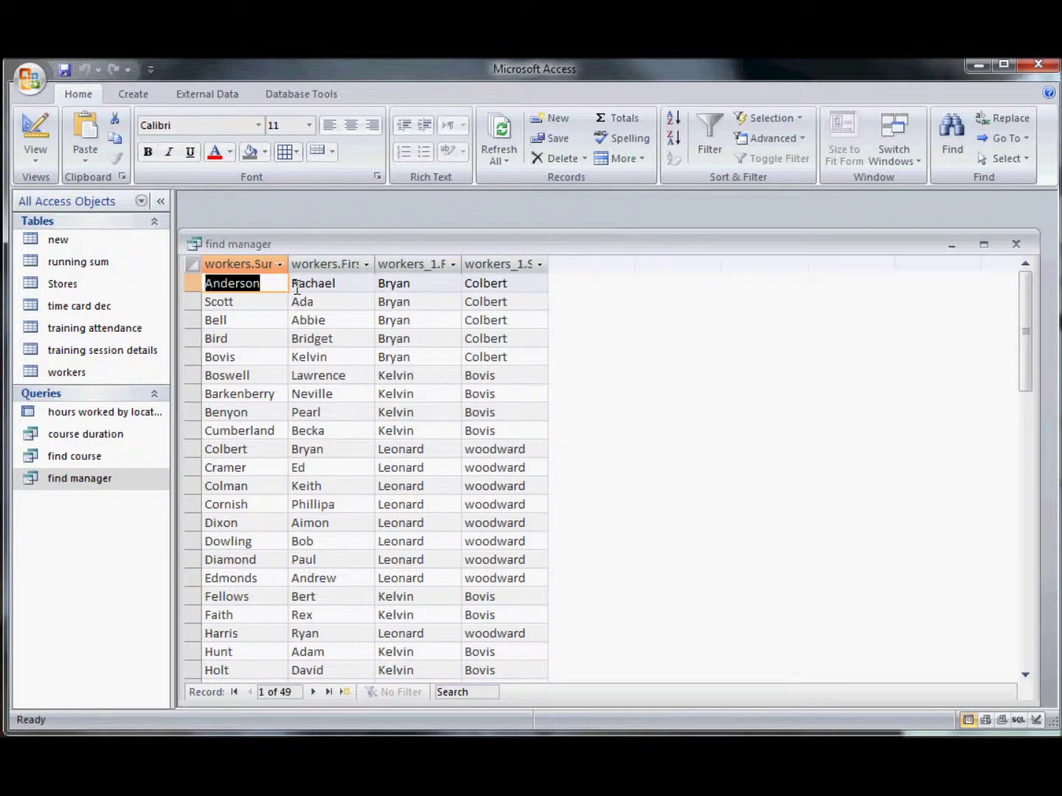
left_click(37, 138)
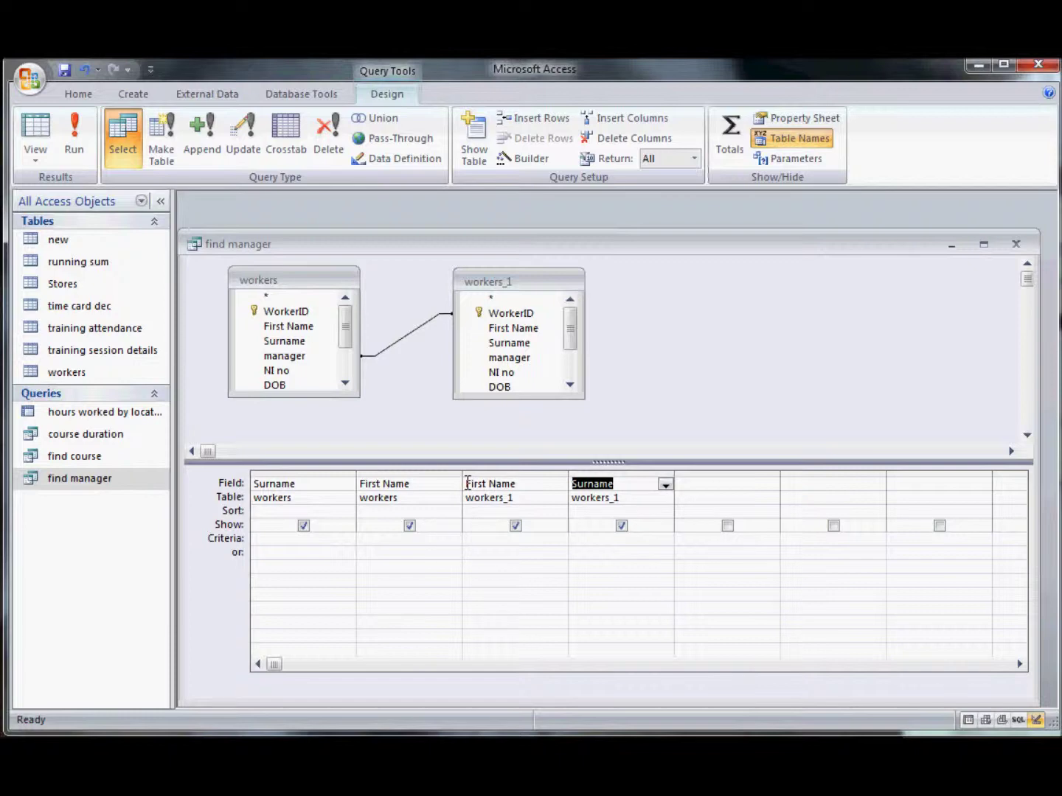
left_click(467, 484)
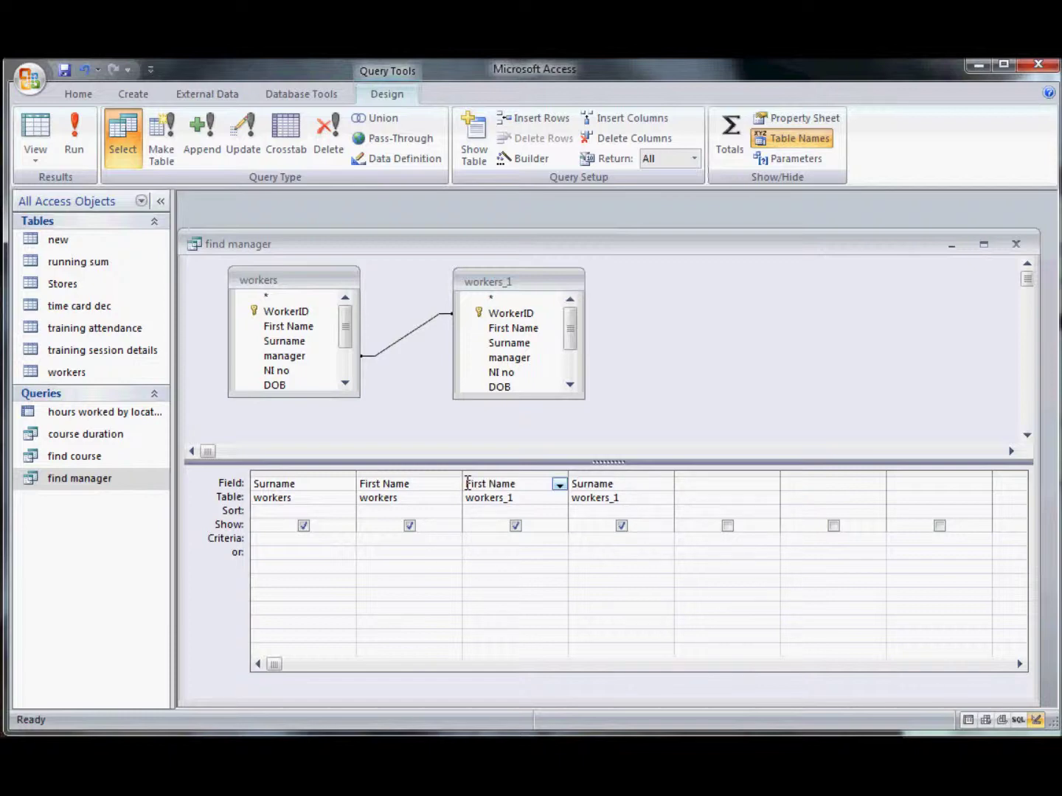
left_click(36, 140)
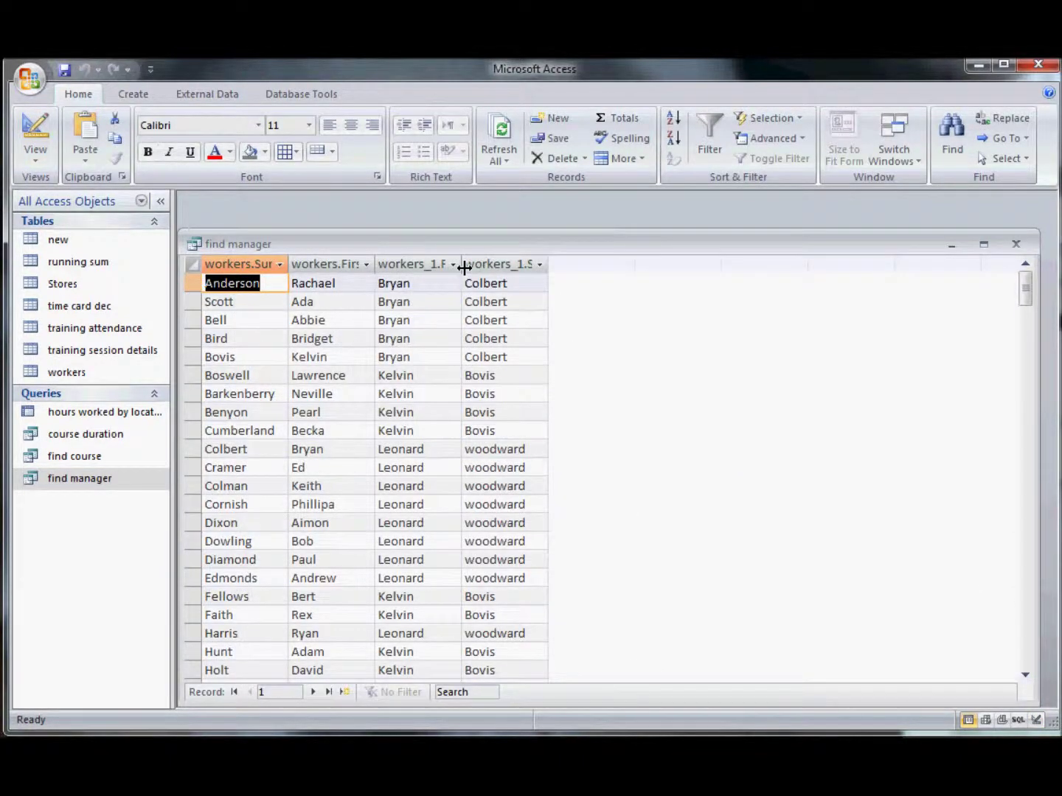
double_click(461, 264)
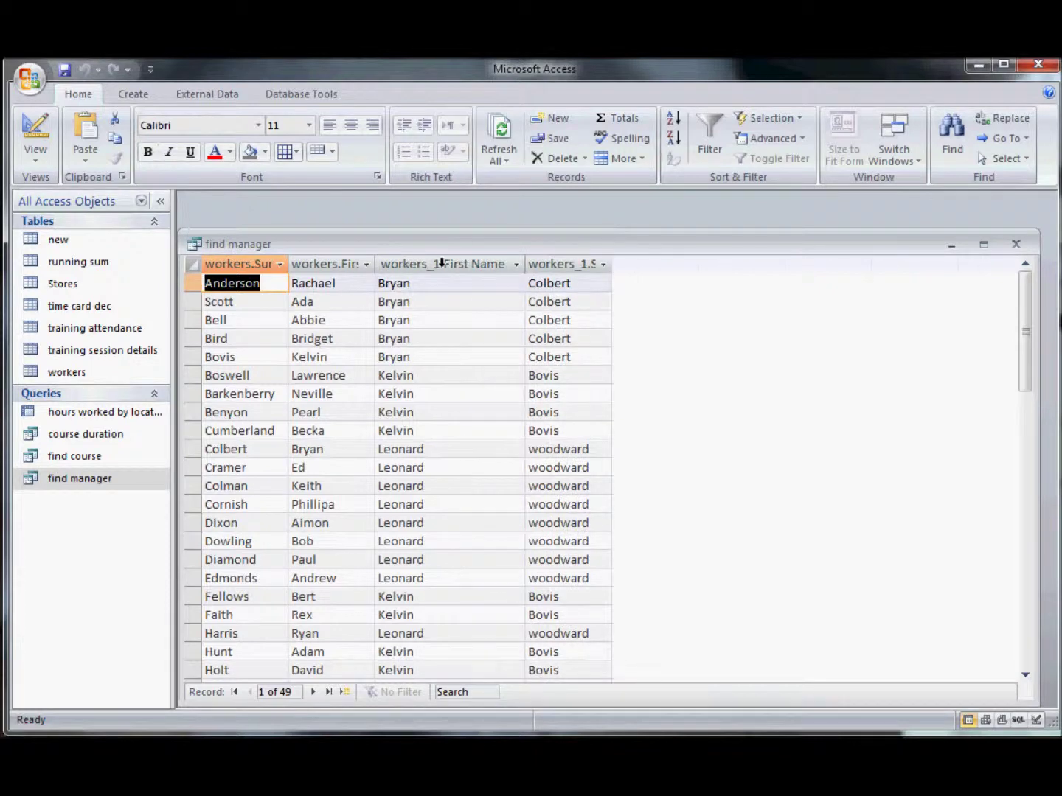
- Give the workers_1 First Name field the alias "manager first name" in the query design
left_click(37, 136)
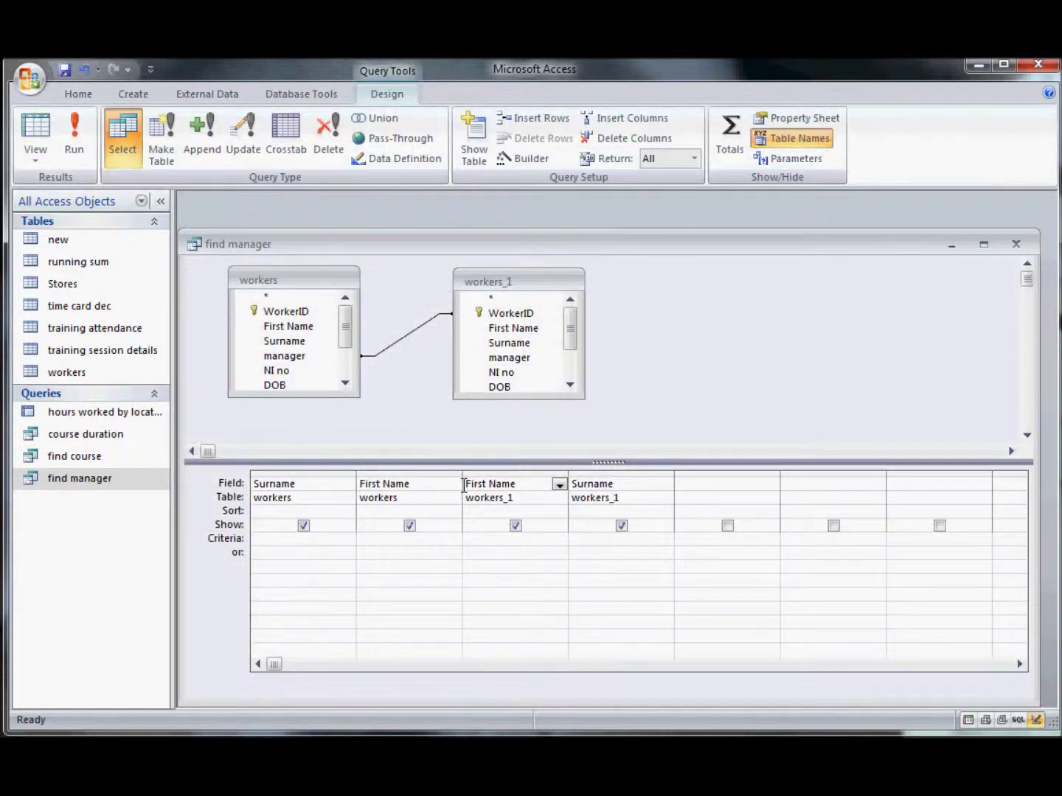
left_click(465, 484)
type("managern")
key("BackSpace")
type("first name:")
- Give the workers_1 Surname field the alias "manager surname" and show the query results
left_click(573, 482)
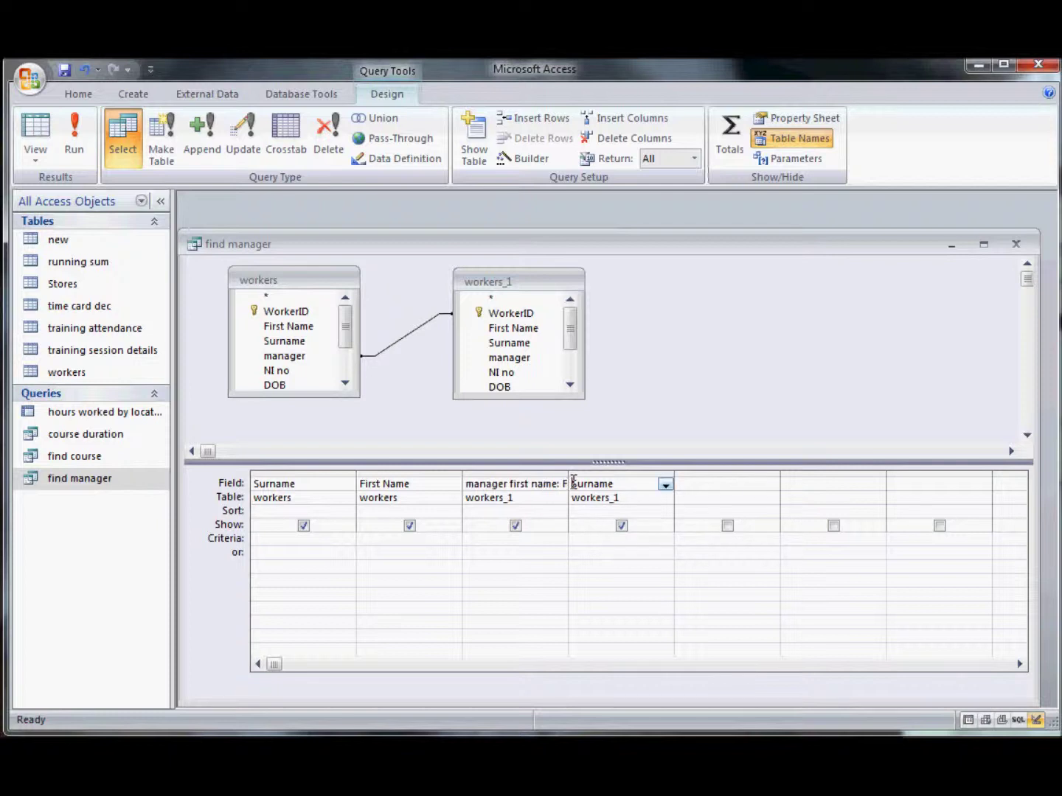
type("manager ")
type("surname")
type(":Surn")
left_click(31, 125)
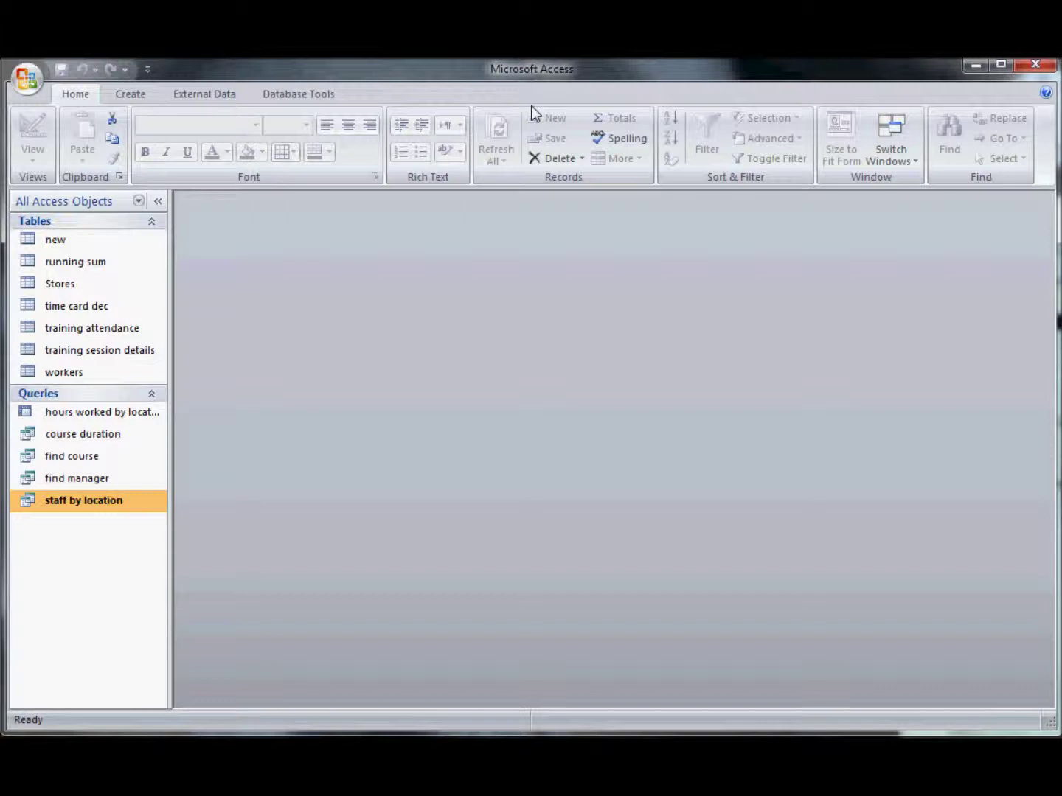
- Open the staff by location query in Design view and review its results from the first to the last record
right_click(87, 498)
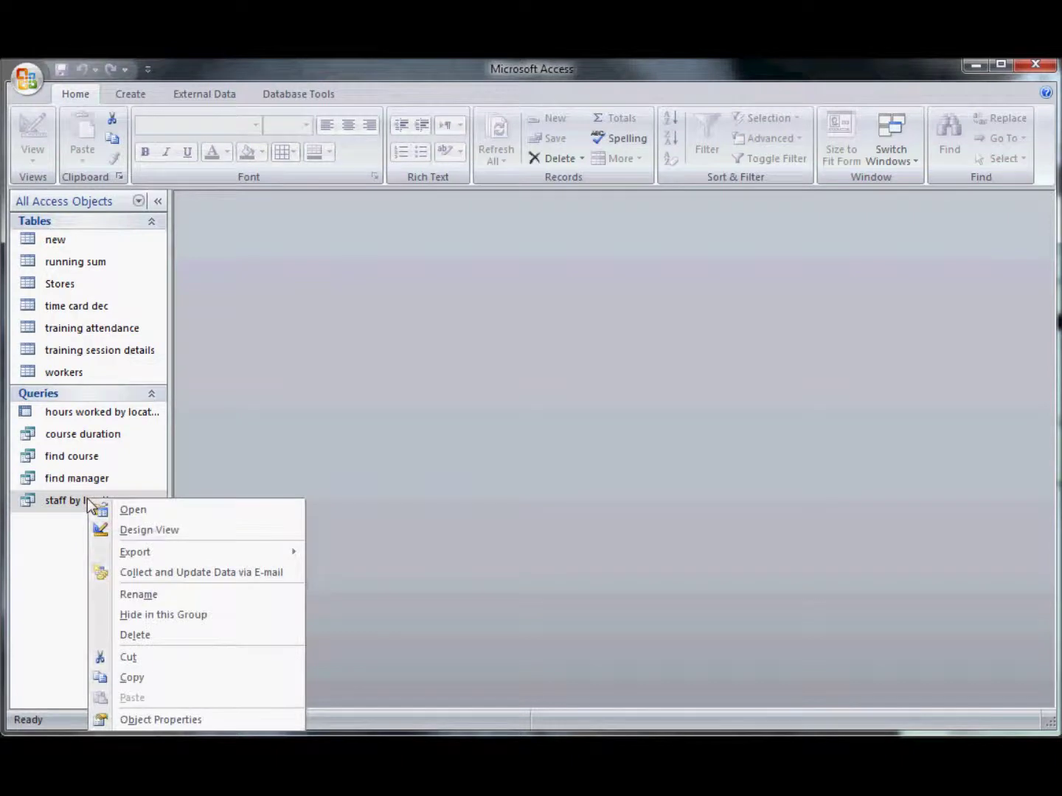
left_click(117, 527)
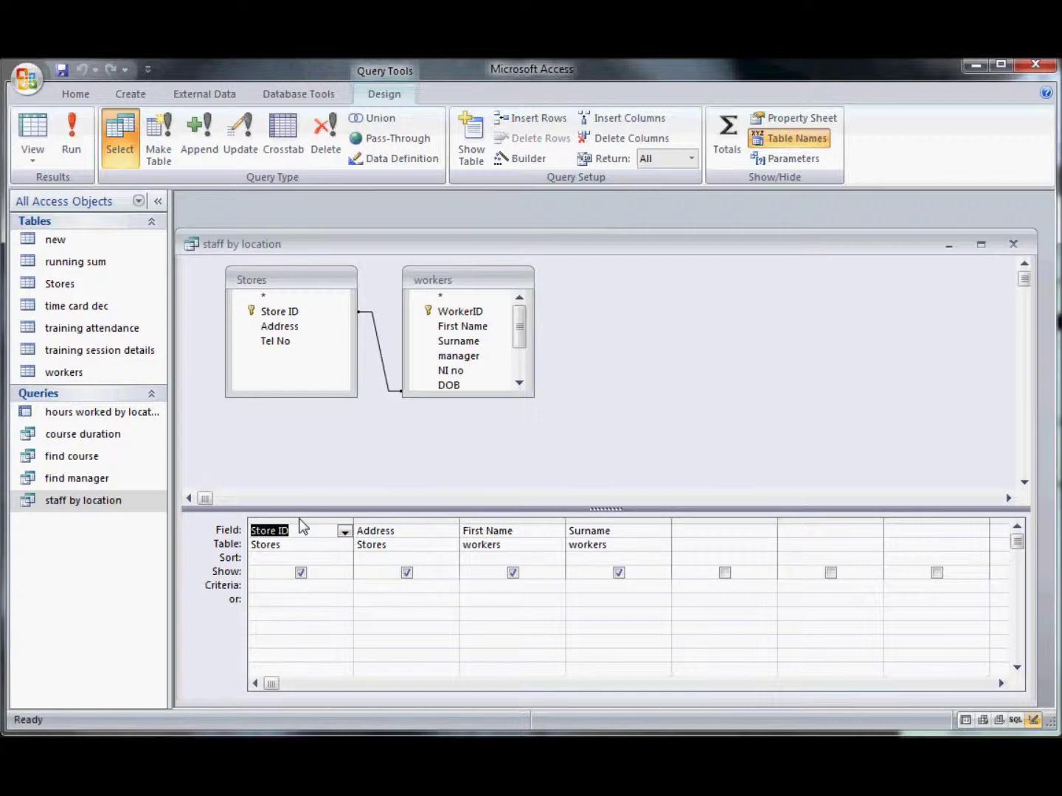
left_click(32, 138)
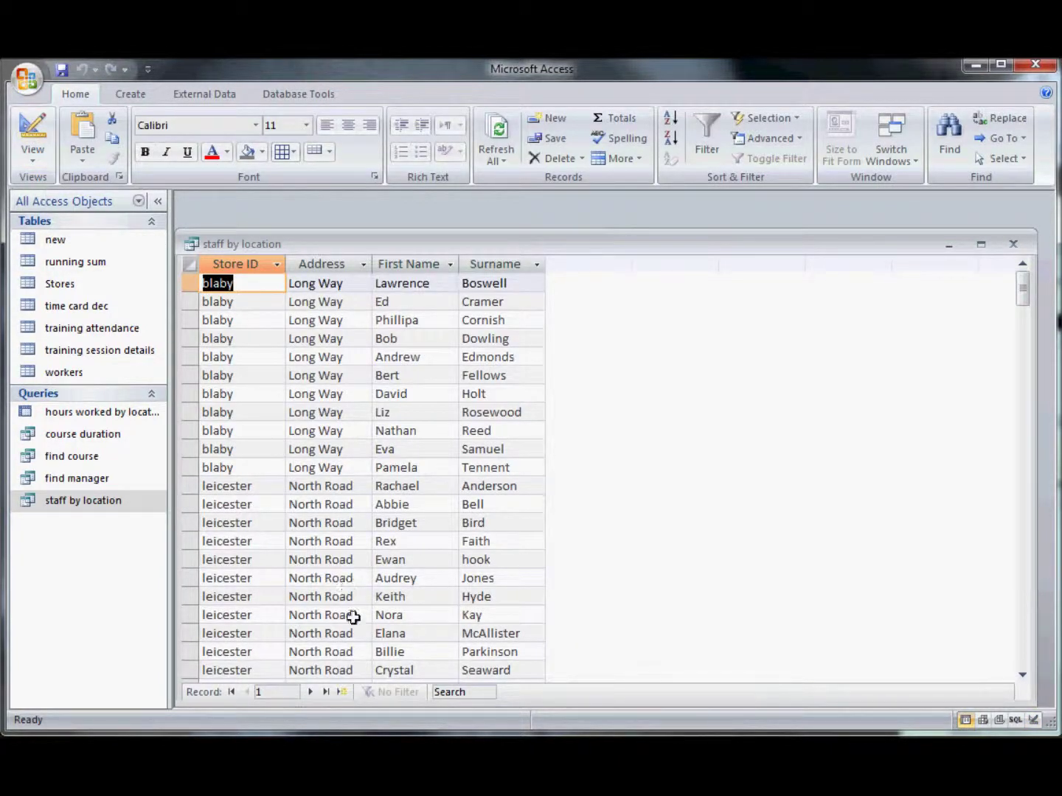
left_click(327, 692)
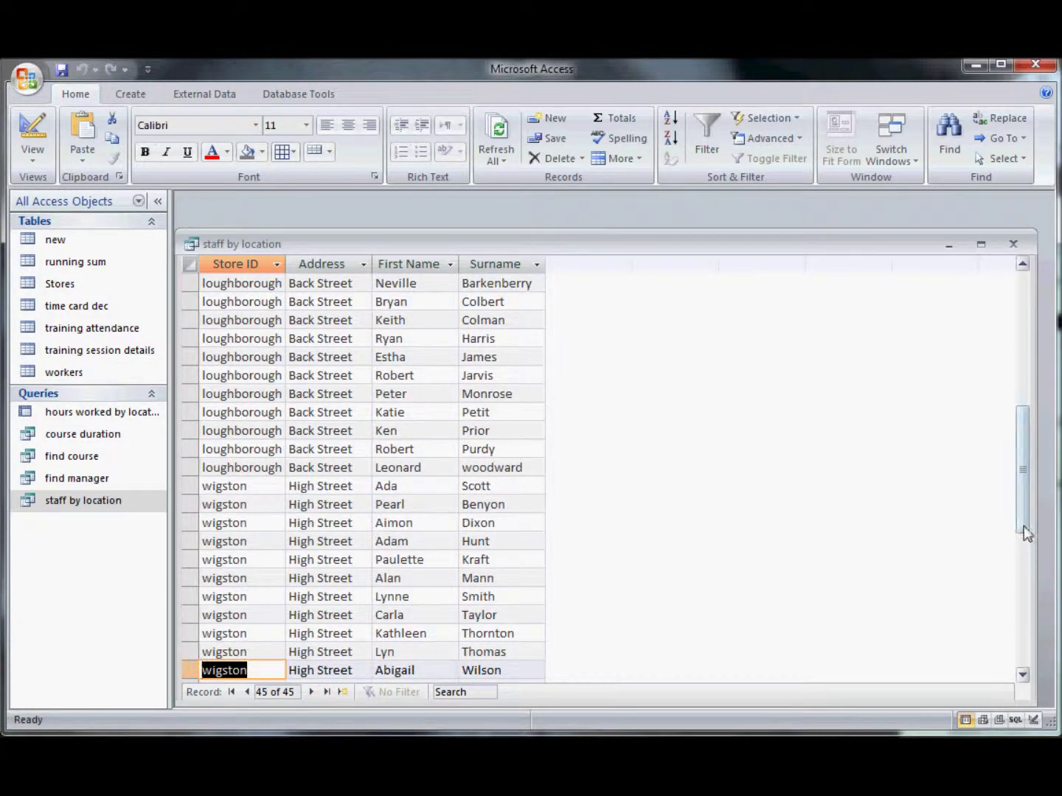
left_click_drag(1023, 525, 1023, 366)
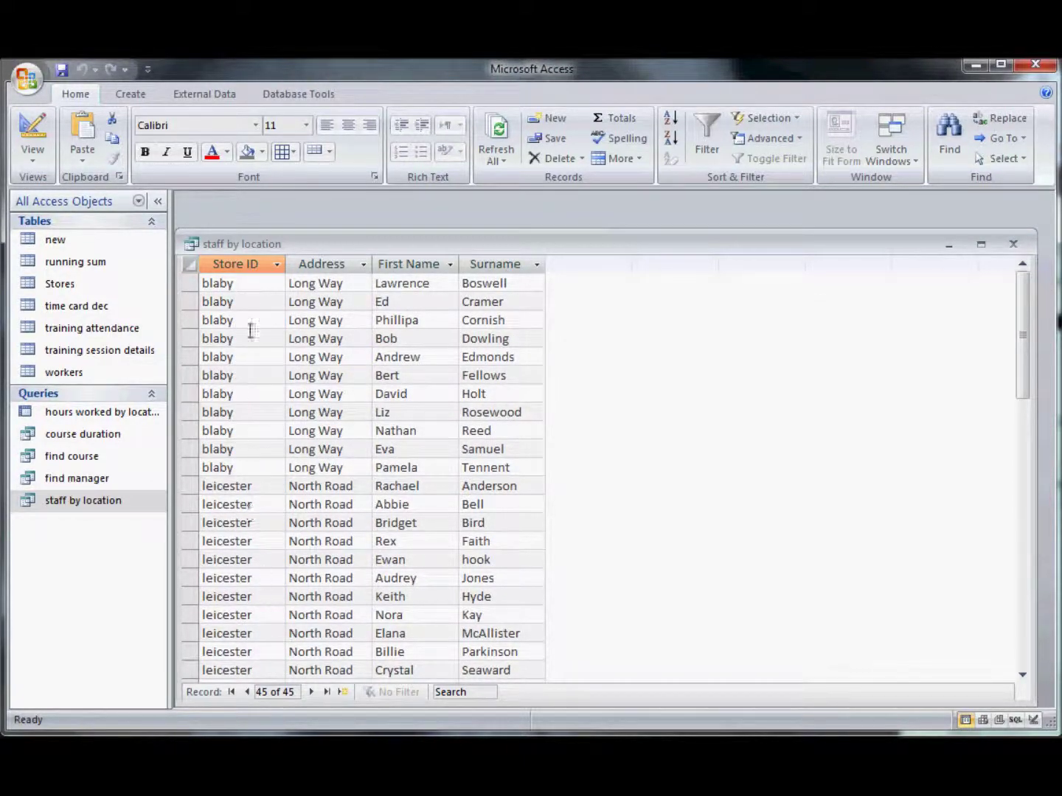
- Change the Stores–workers join to include all records from Stores and only the matching records from workers
left_click(30, 126)
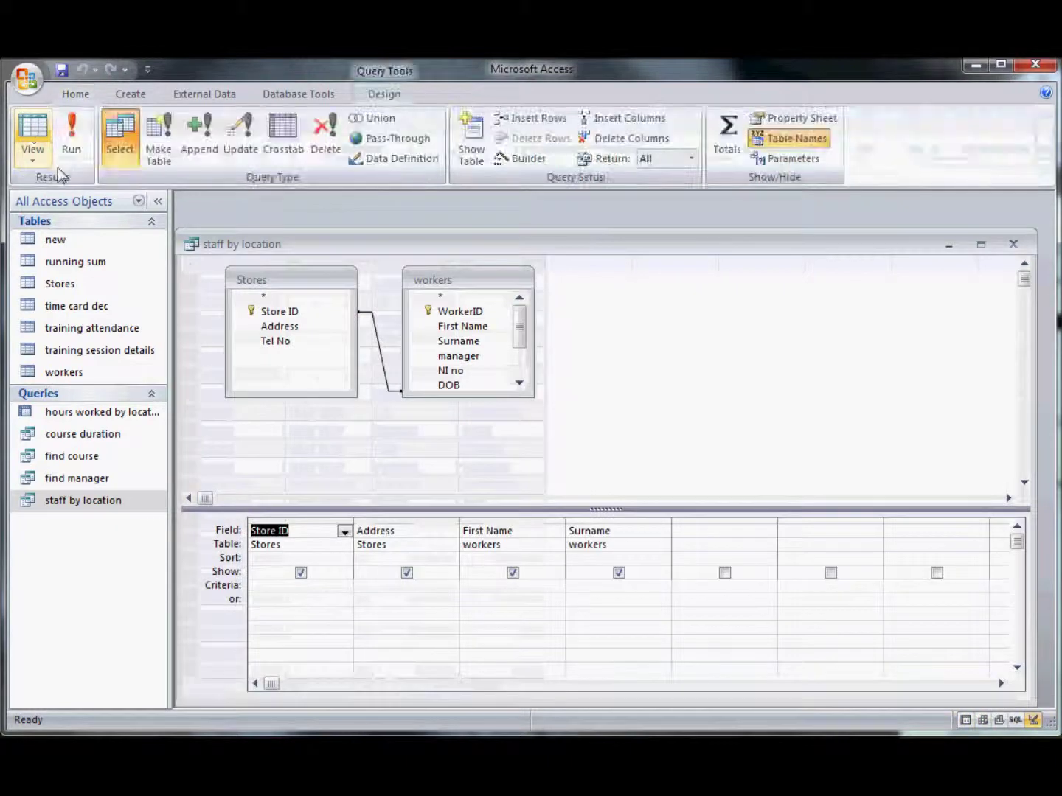
double_click(389, 379)
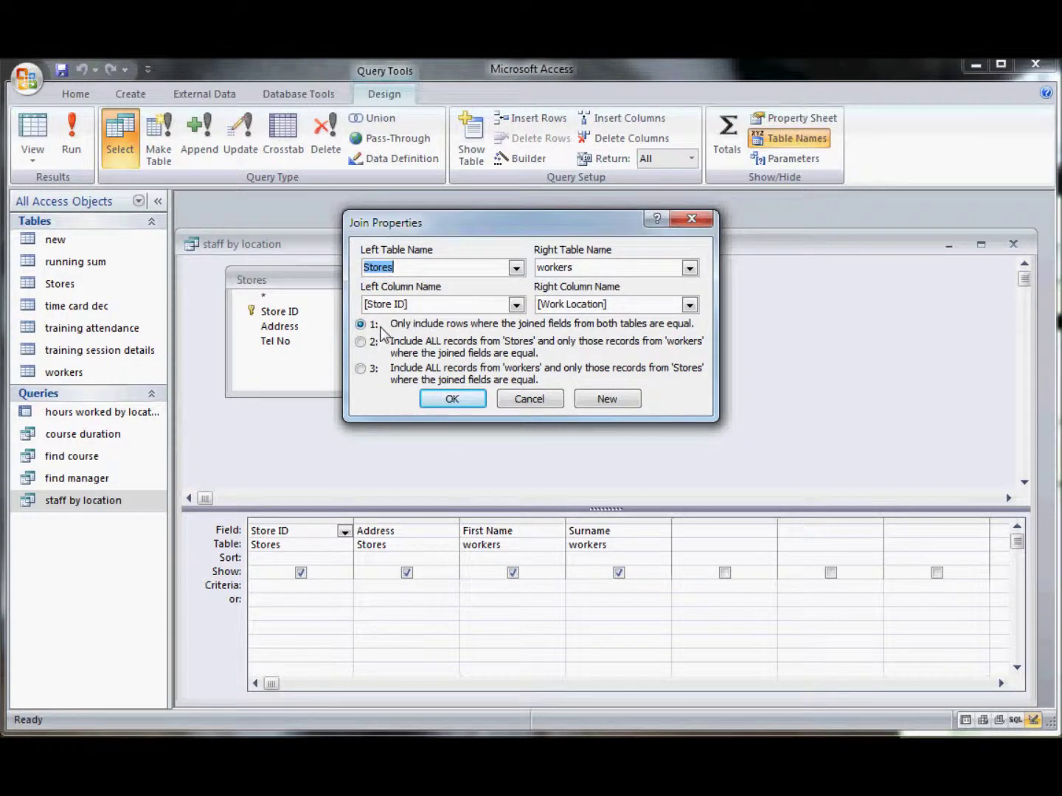
left_click(361, 342)
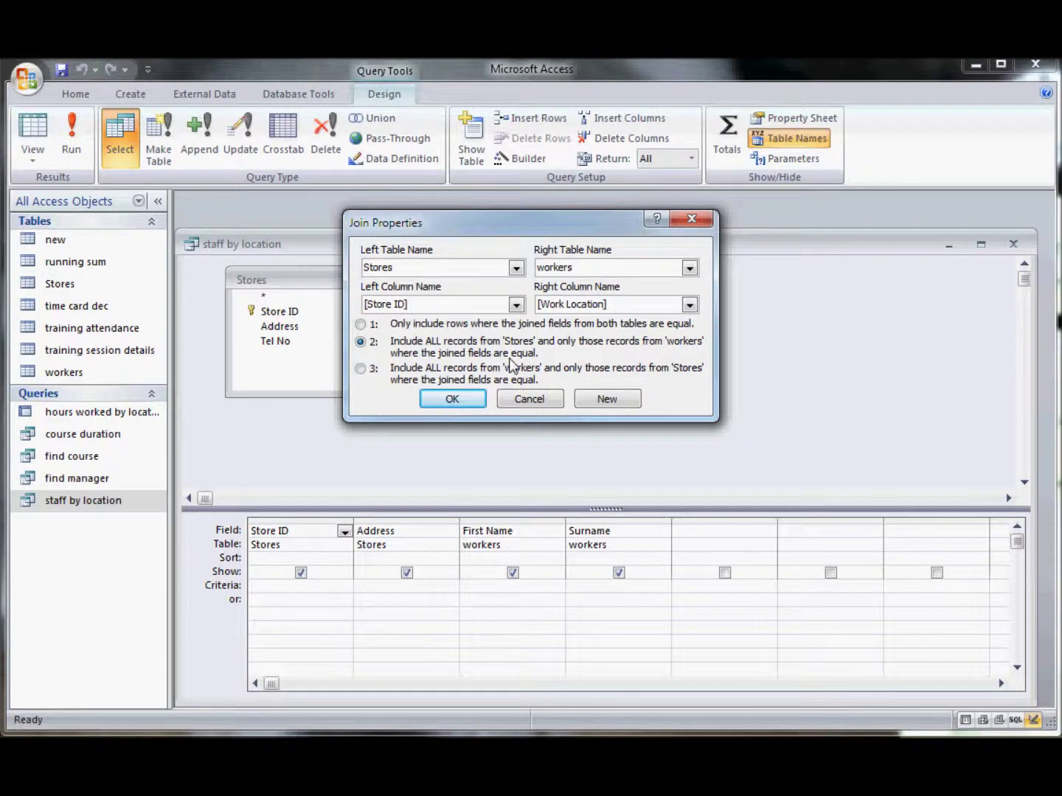
left_click(438, 401)
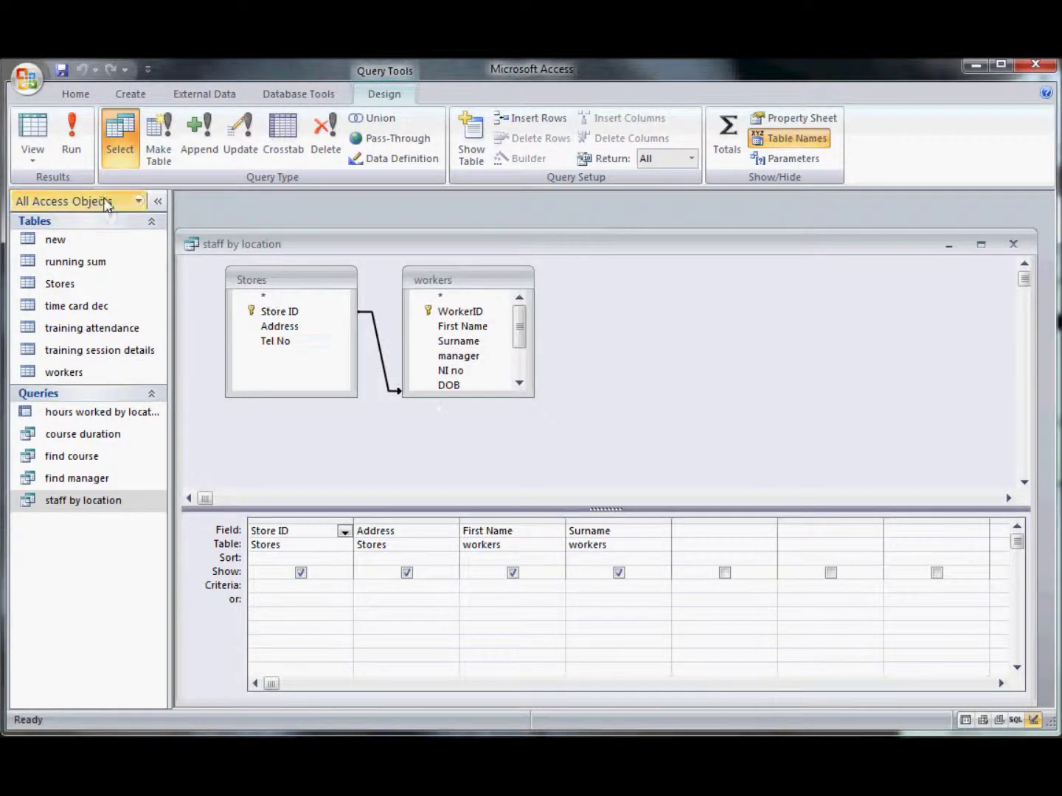
- Show the results of the Stores-based outer join and look through the listed records
left_click(31, 131)
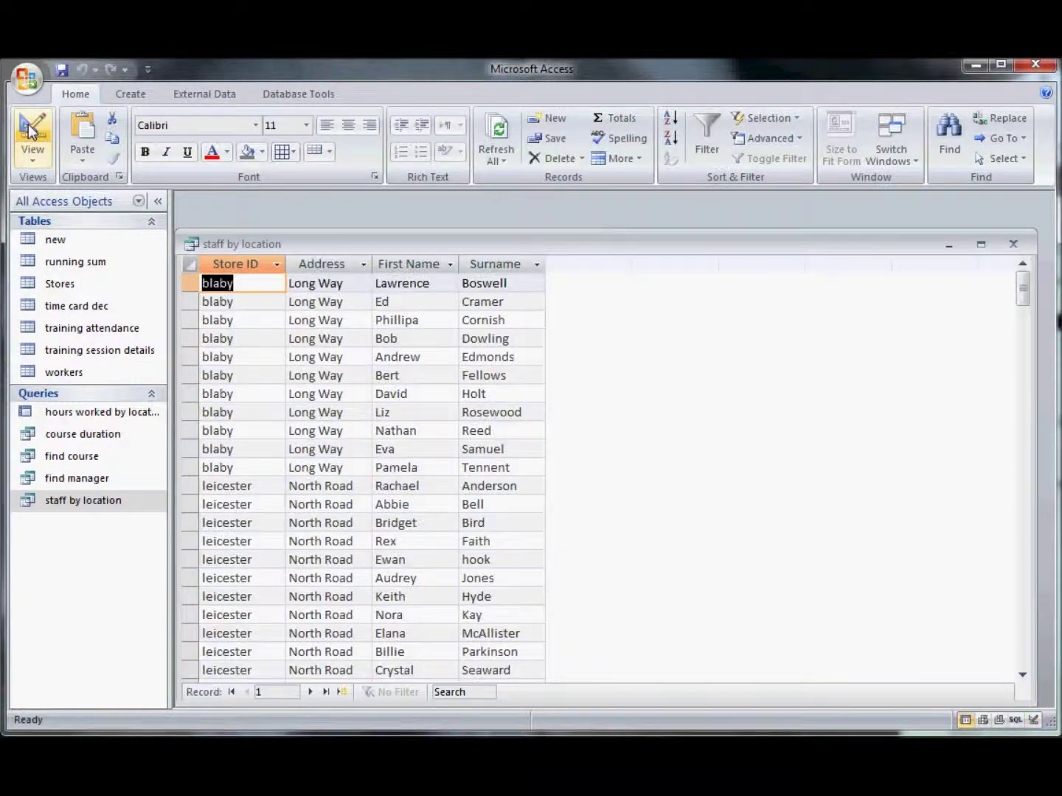
left_click_drag(1020, 284, 1023, 377)
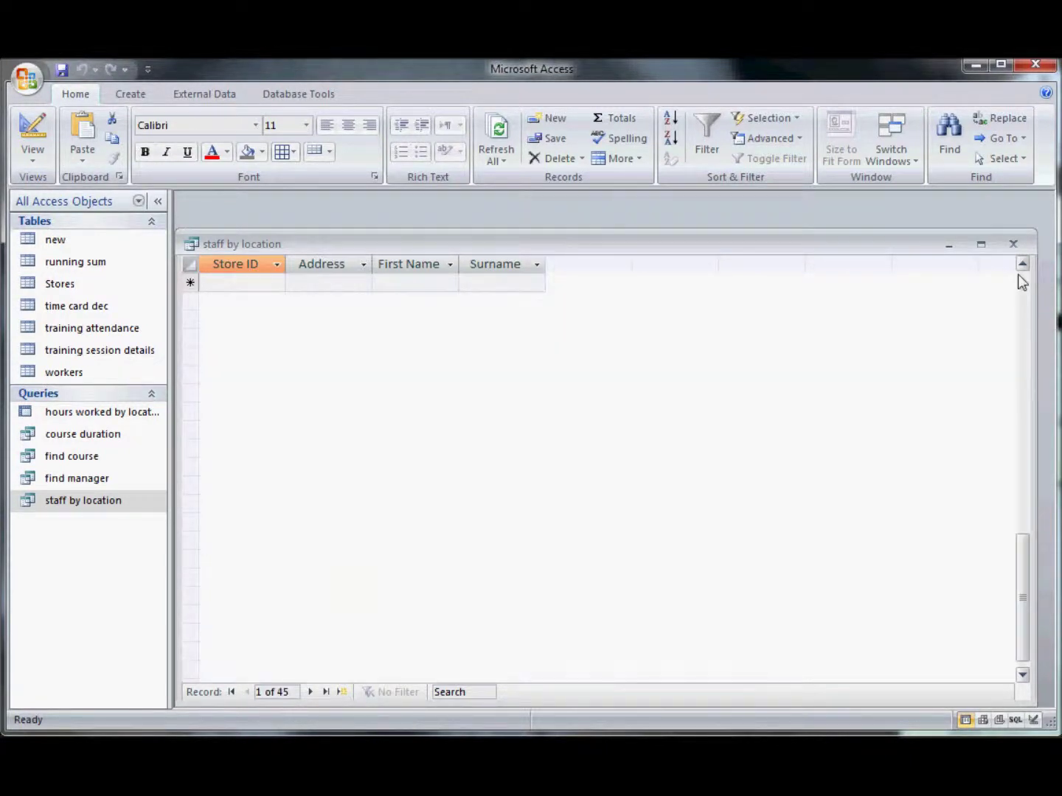
left_click_drag(1022, 267, 1022, 269)
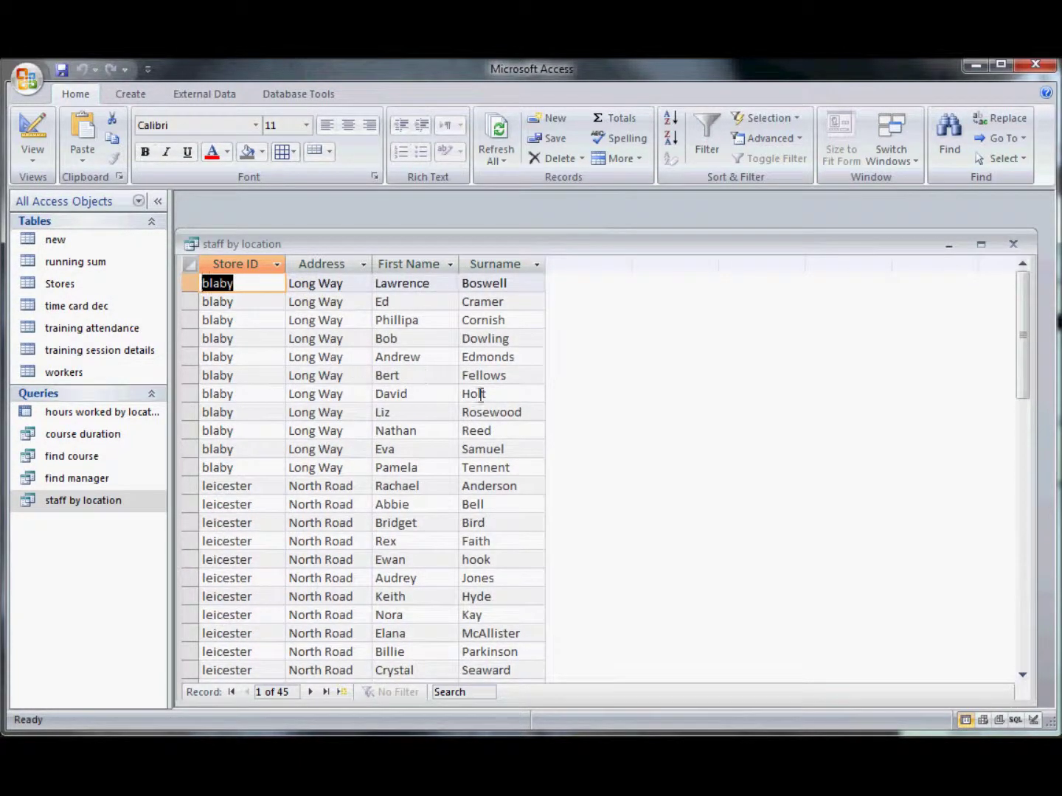
- Change the Stores–workers join to include all records from workers and only the matching records from Stores
left_click(33, 132)
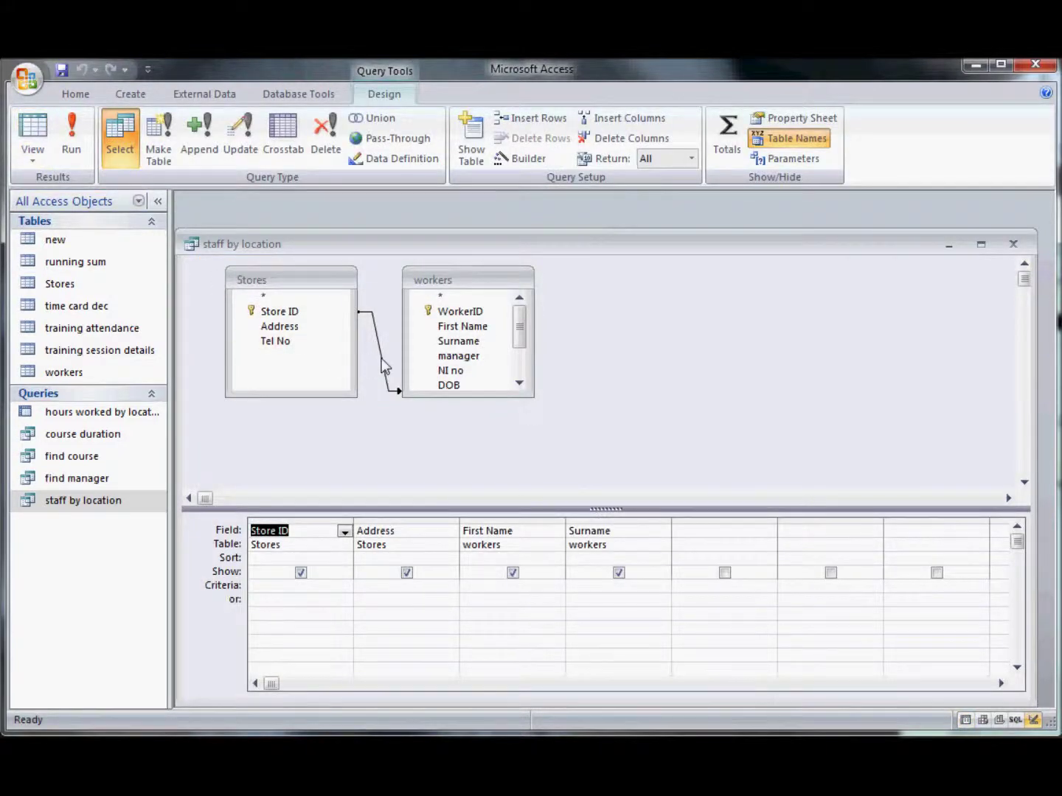
double_click(382, 358)
left_click(360, 369)
left_click(449, 400)
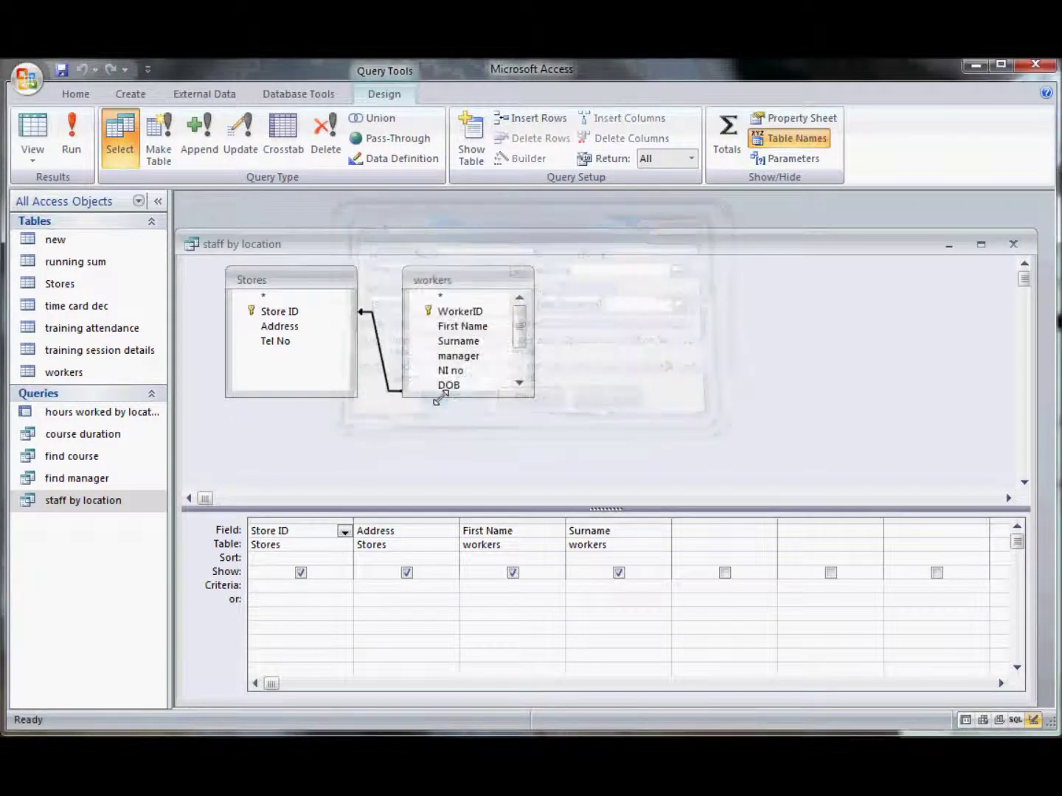
- Run staff by location, highlight the records that have a store to compare them with those without, and close the query
left_click(71, 155)
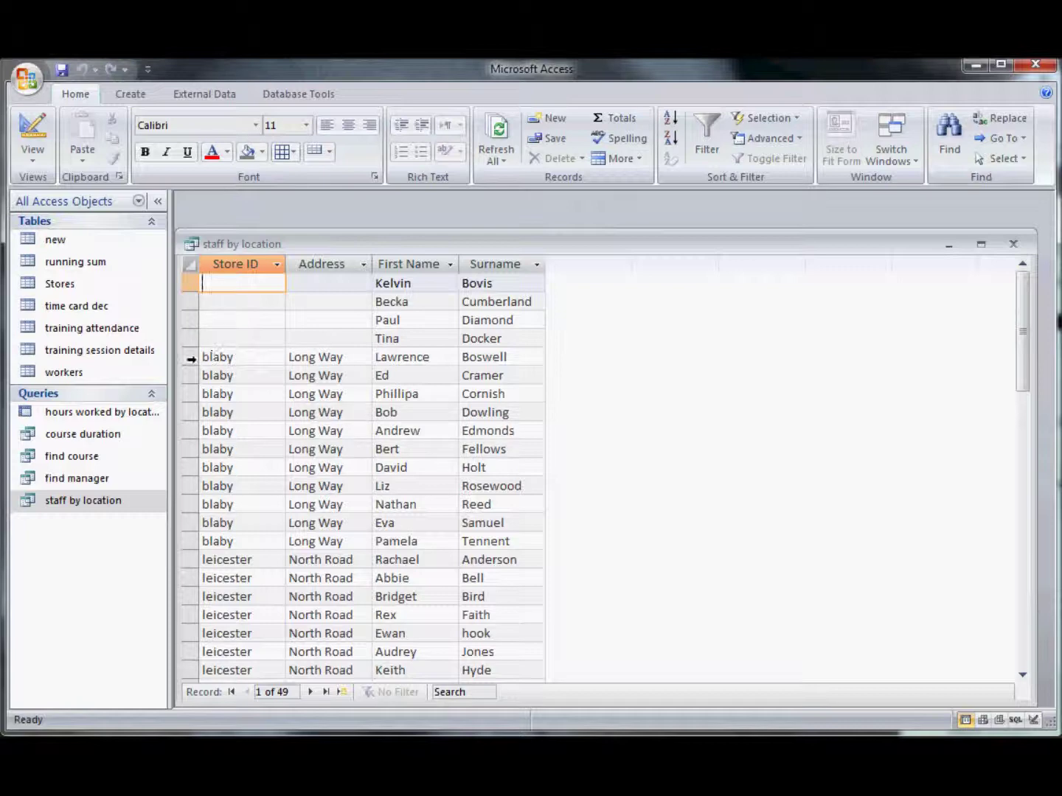
left_click_drag(190, 358, 186, 421)
left_click_drag(193, 513, 199, 691)
left_click_drag(1023, 593, 1050, 295)
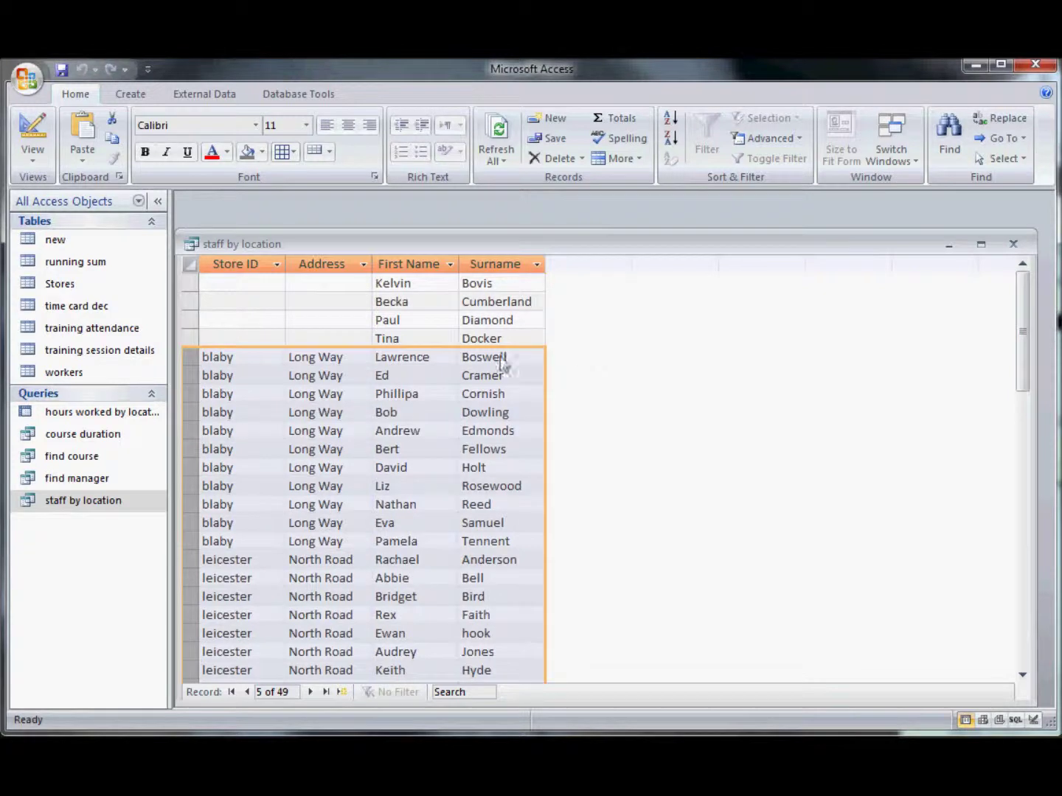
left_click(424, 378)
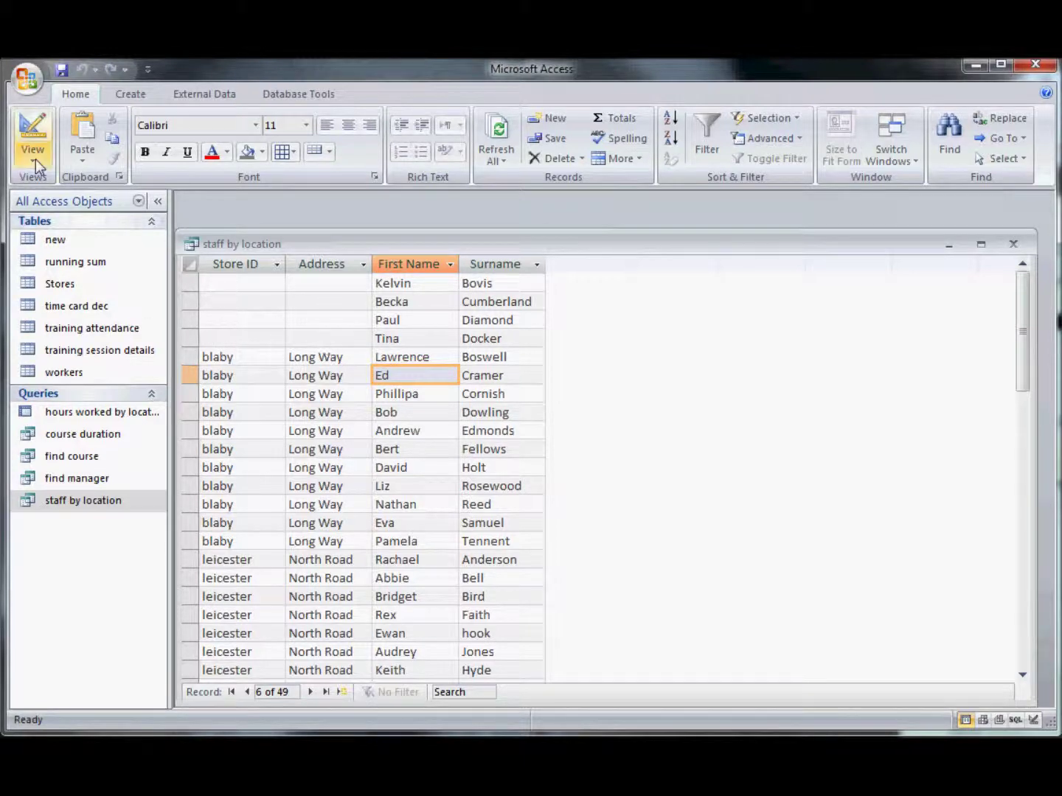
left_click(32, 132)
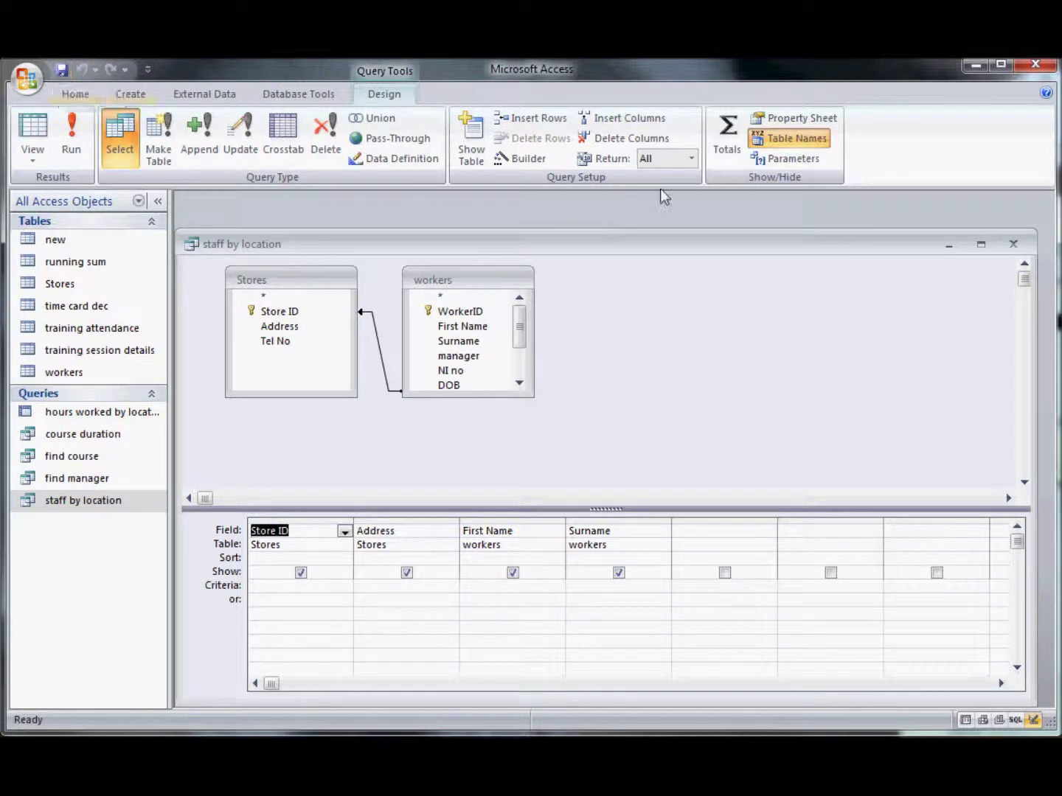
left_click(1012, 244)
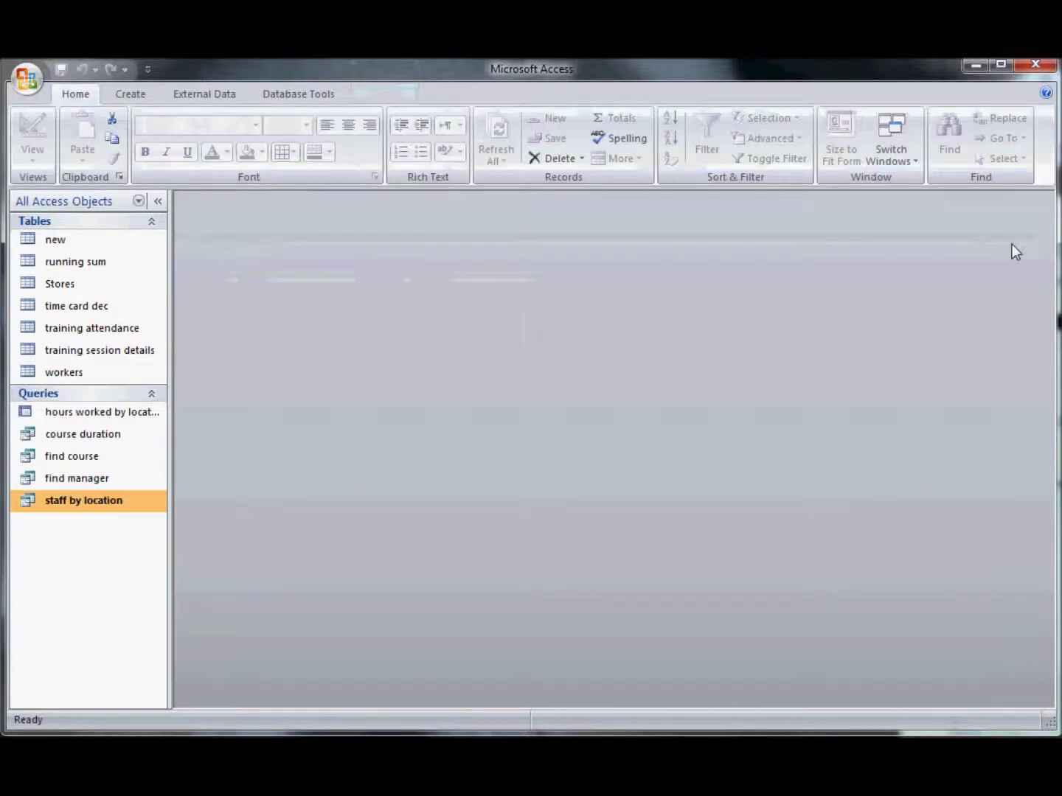